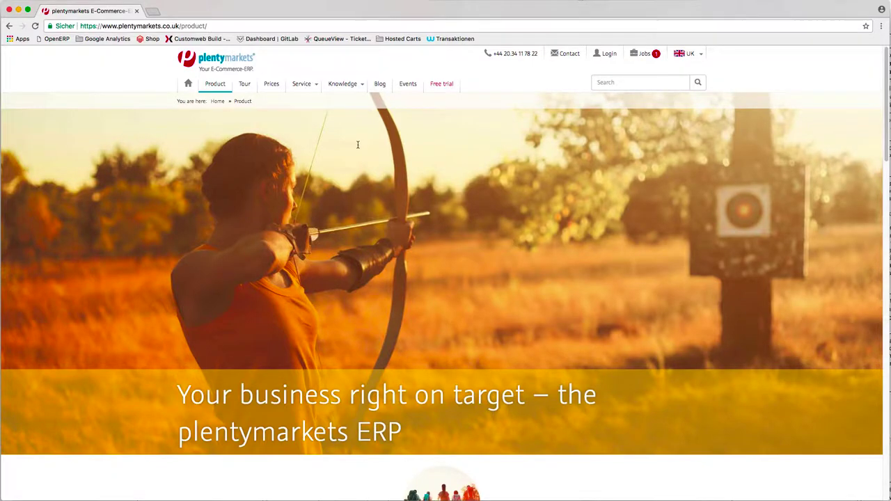
- Scroll the plentymarkets product page through Omni Channel, Order Processing and Technology to the footer
scroll(357, 144, down, 1)
scroll(358, 144, down, 2)
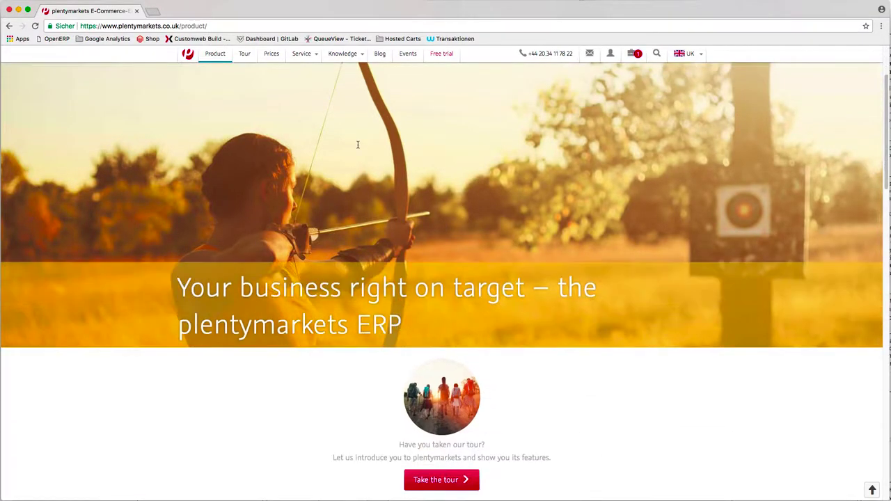
scroll(357, 144, down, 5)
scroll(358, 144, down, 3)
scroll(358, 144, down, 2)
scroll(357, 144, down, 1)
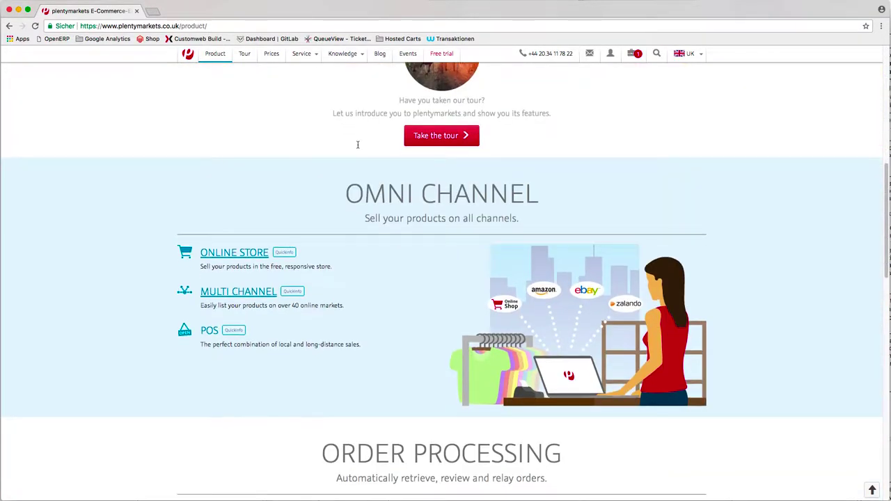
scroll(358, 144, down, 3)
scroll(358, 144, down, 4)
scroll(358, 144, down, 1)
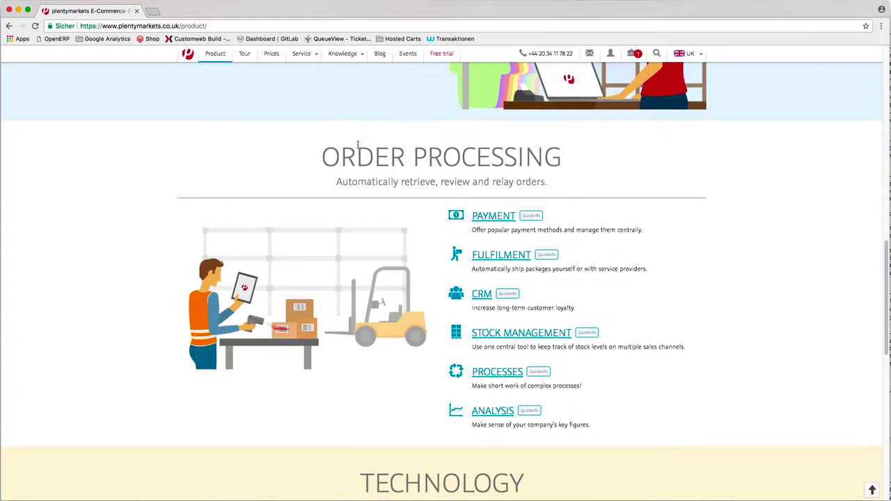
scroll(358, 144, down, 1)
scroll(357, 144, down, 1)
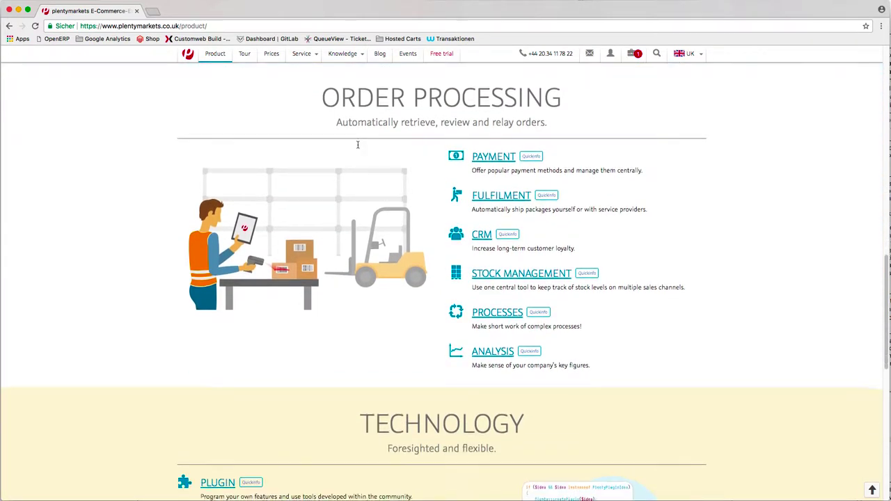
scroll(358, 145, down, 5)
scroll(358, 144, down, 3)
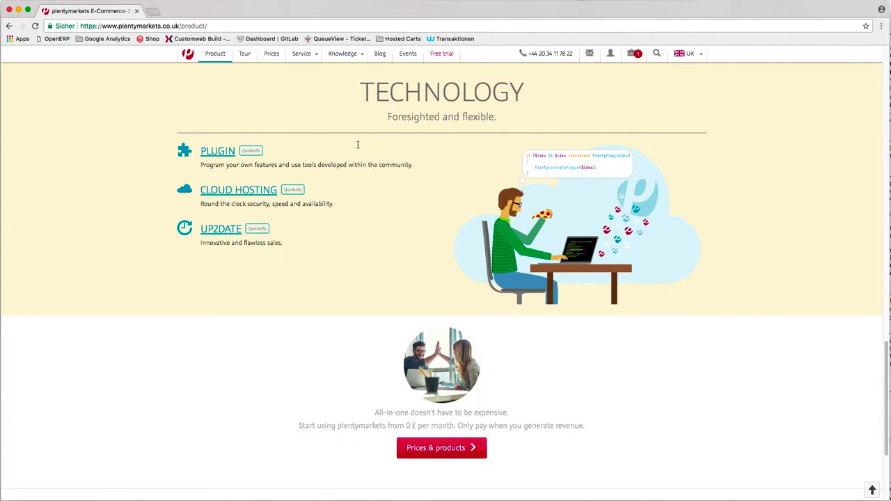
scroll(358, 144, down, 2)
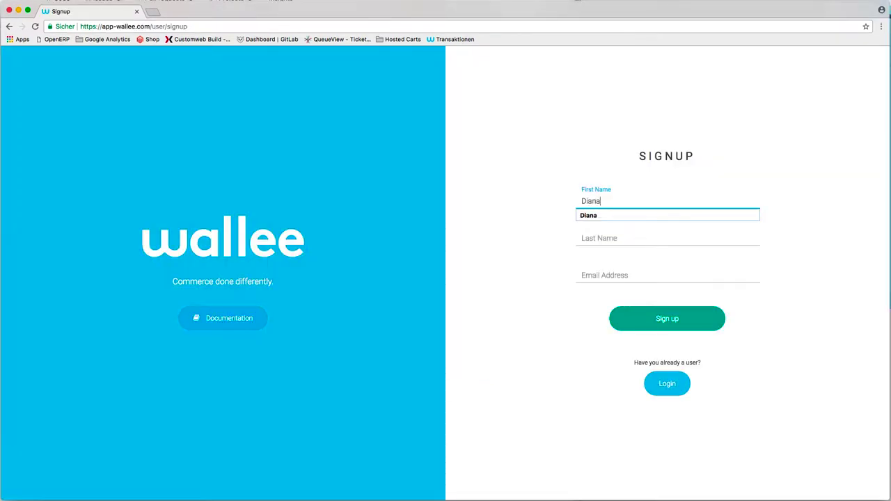
- Enter last name 'Kot' on the wallee signup and fill the email from saved suggestions
key(Tab)
text(Kot)
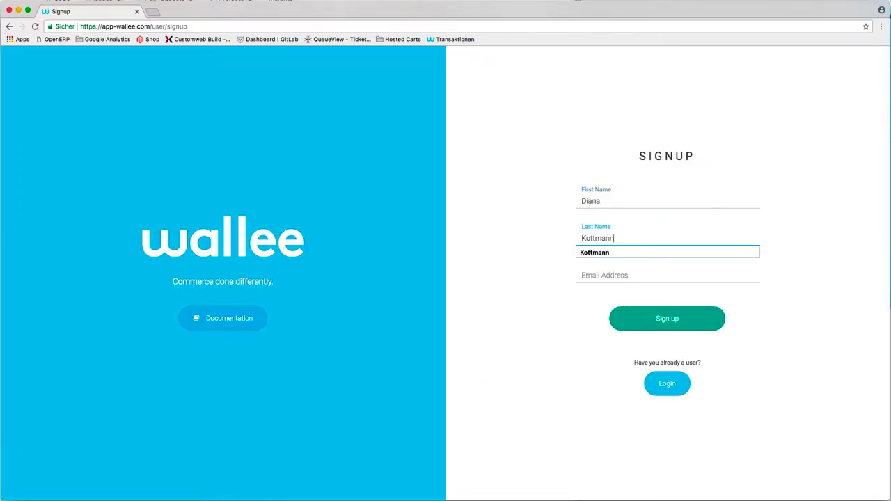
click(613, 252)
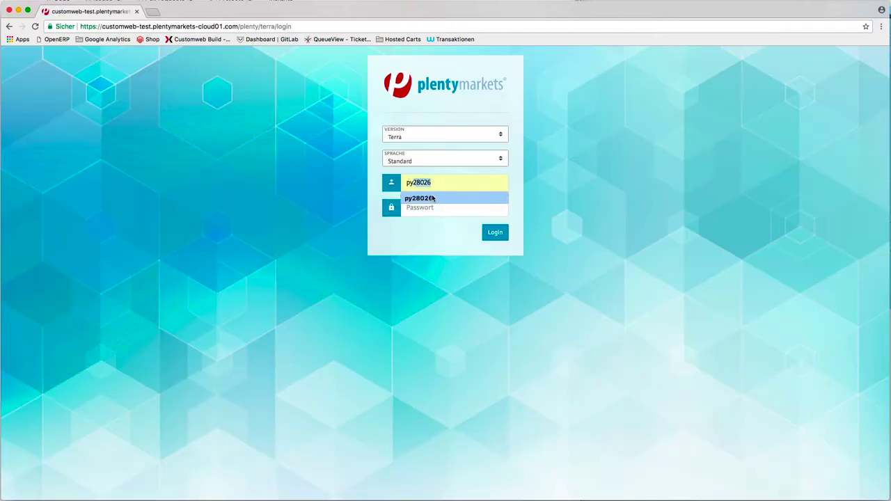
- Log in to plentymarkets and view the wallee plugin's Git commit history
click(425, 202)
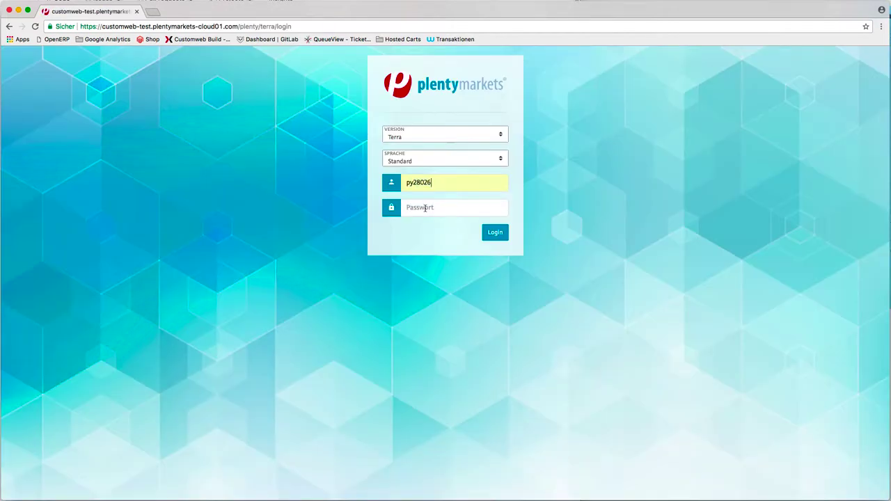
text(****)
key(Return)
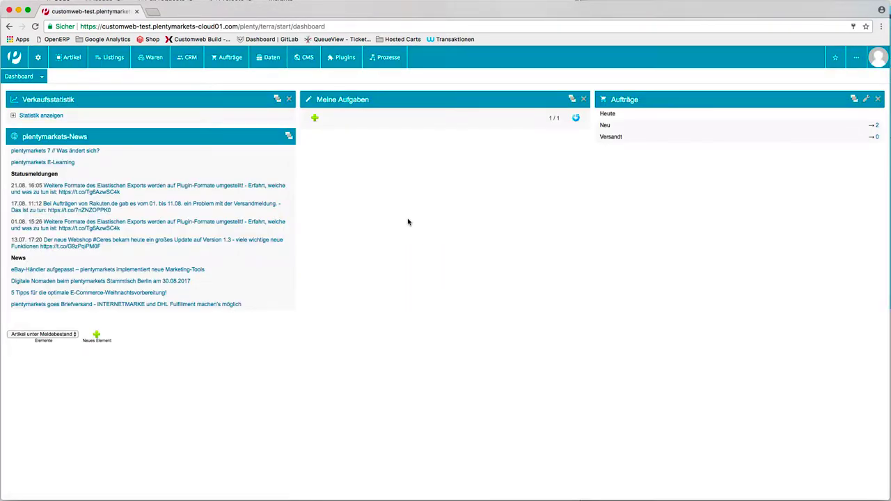
mouse_move(342, 57)
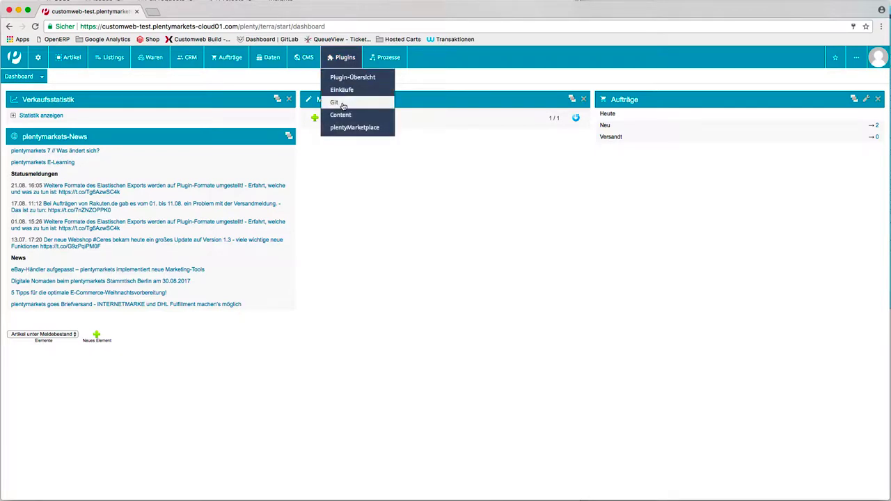
click(335, 103)
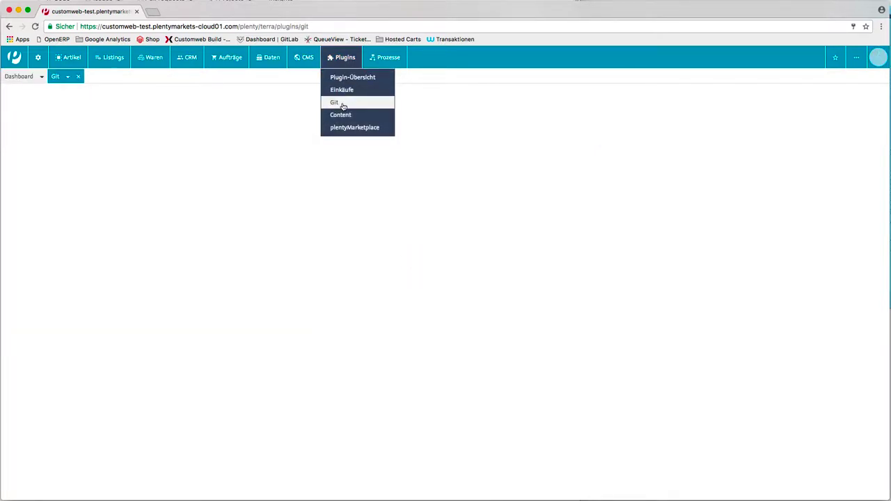
click(28, 180)
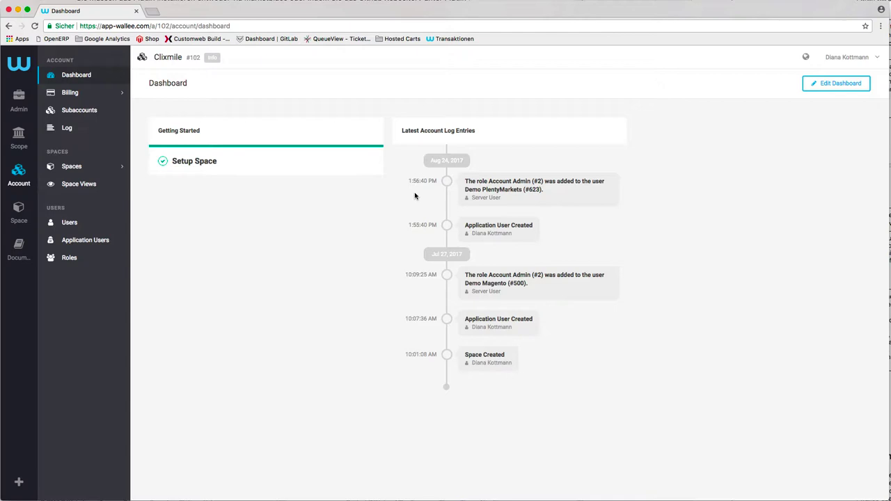
- Start a new wallee application user named 'Demo PlentyMarkets' from the Application Users list
click(95, 240)
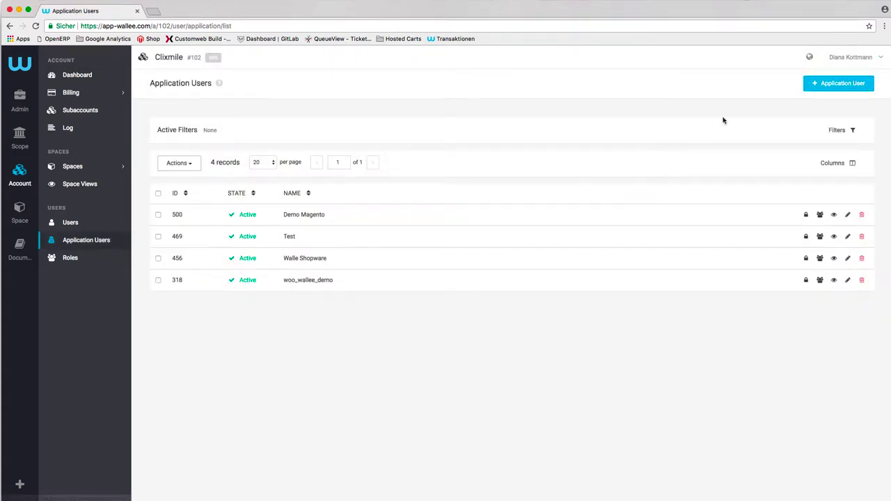
click(825, 84)
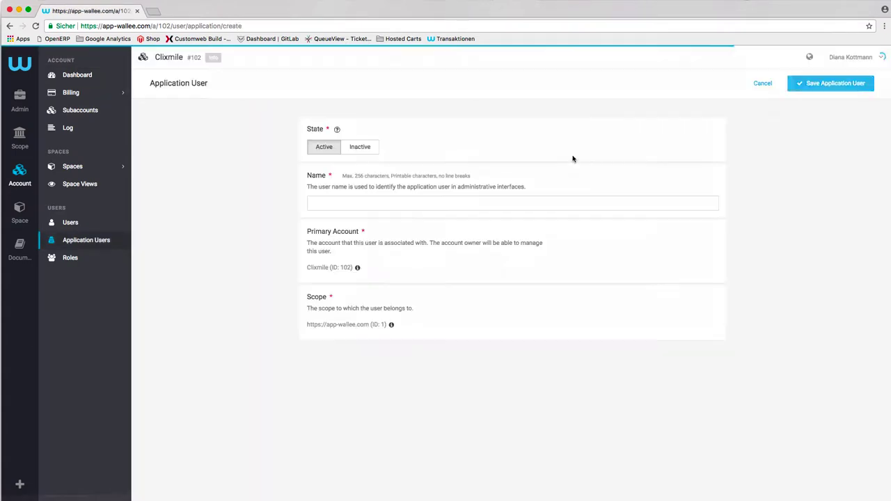
text(Demo PlentyMarkets)
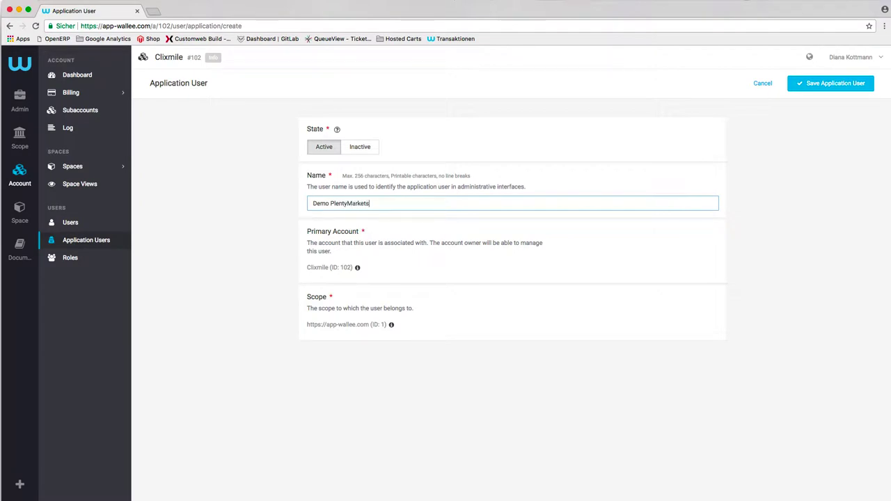
- Save the new user and paste its User ID 623 into the notes document
click(850, 91)
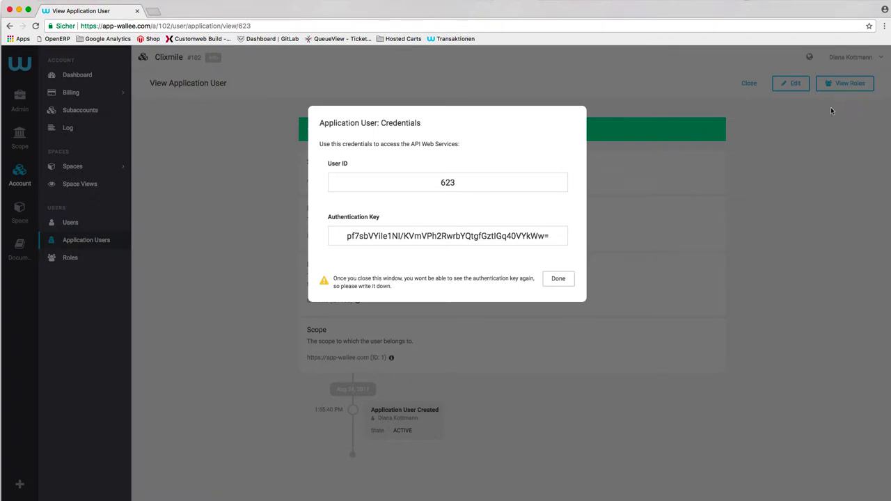
double_click(452, 185)
key(super+c)
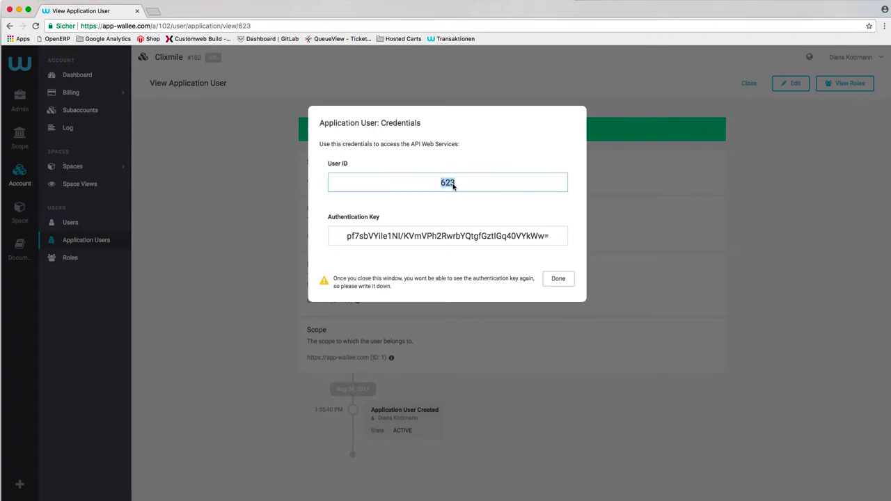
key(super+Tab)
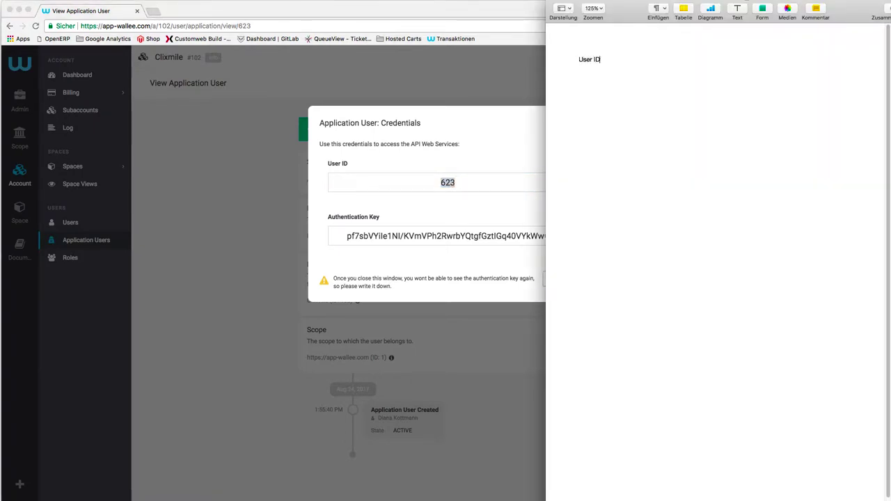
key(super+v)
- Copy the authentication key into the notes under an 'Authentication Key' label
key(super+Tab)
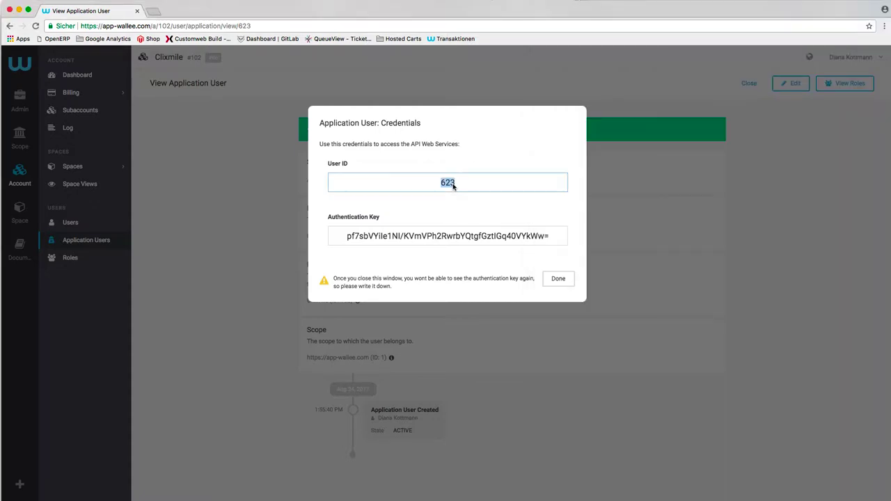
triple_click(437, 238)
key(super+c)
key(super+Tab)
key(Return)
key(Return)
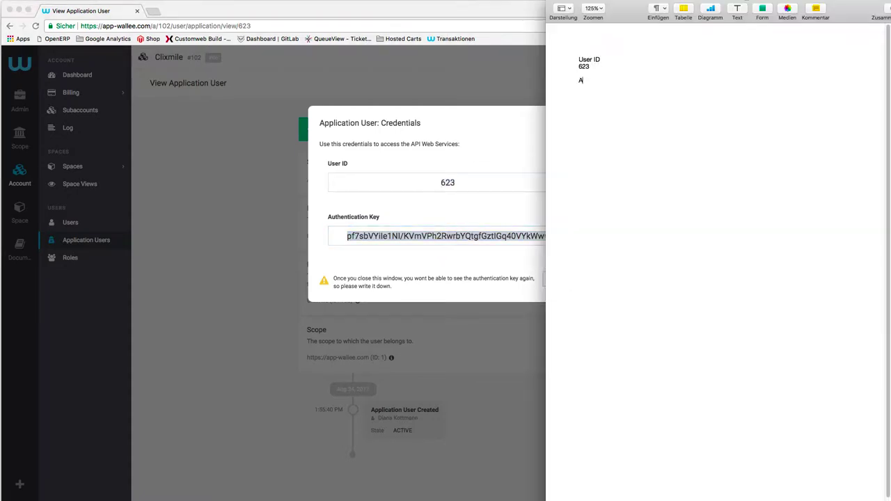
text(Authentication Key)
key(Return)
key(super+v)
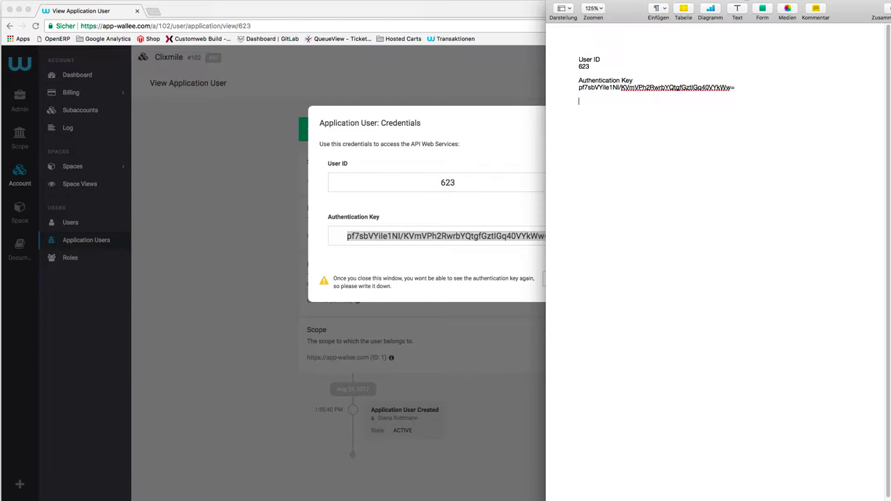
key(super+Tab)
- Assign Demo PlentyMarkets the Account Admin role for context Clixmile (ID: 102) and save
click(558, 279)
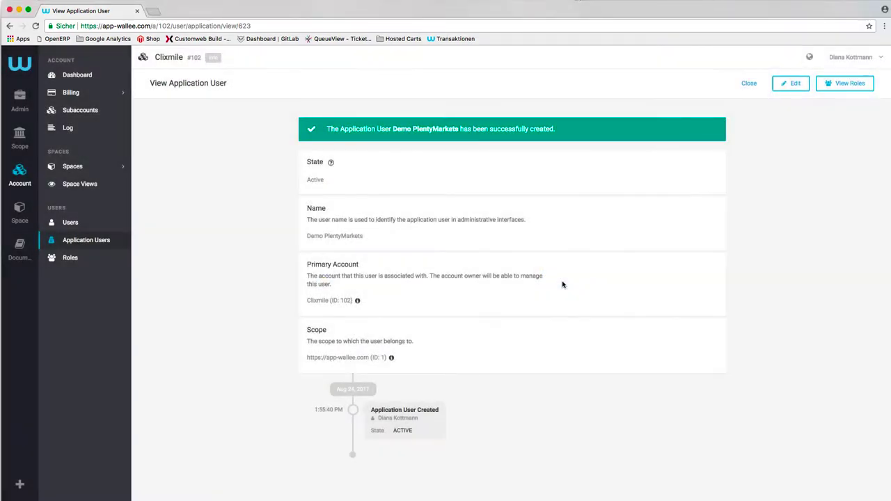
click(844, 84)
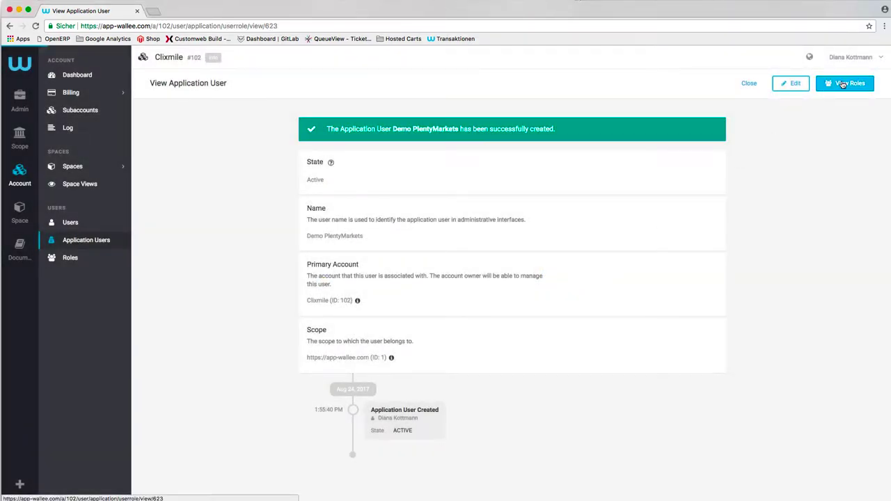
click(855, 82)
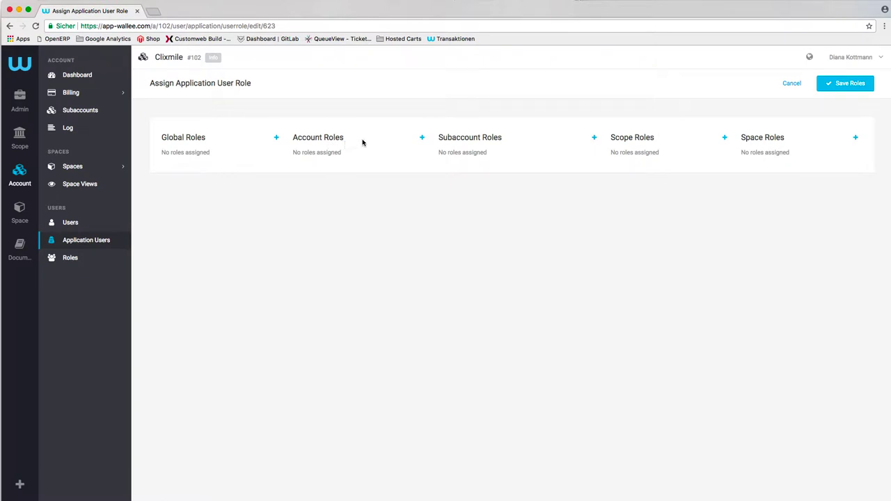
click(421, 139)
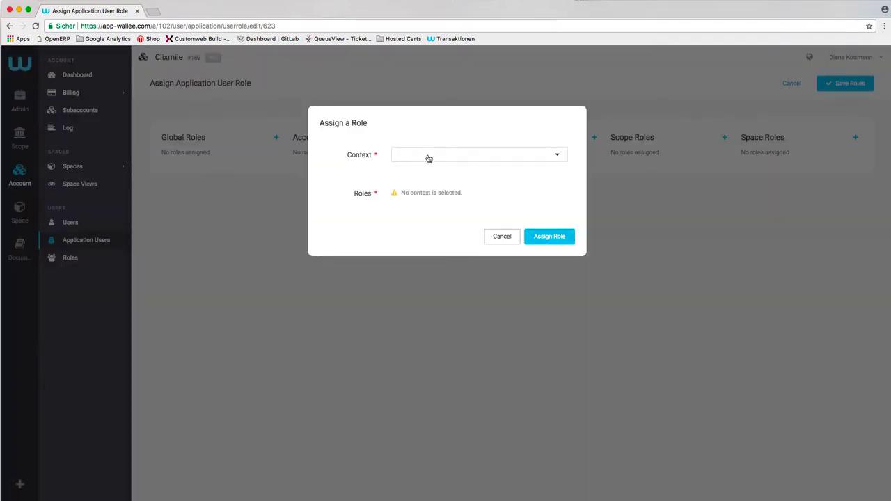
click(429, 159)
click(454, 174)
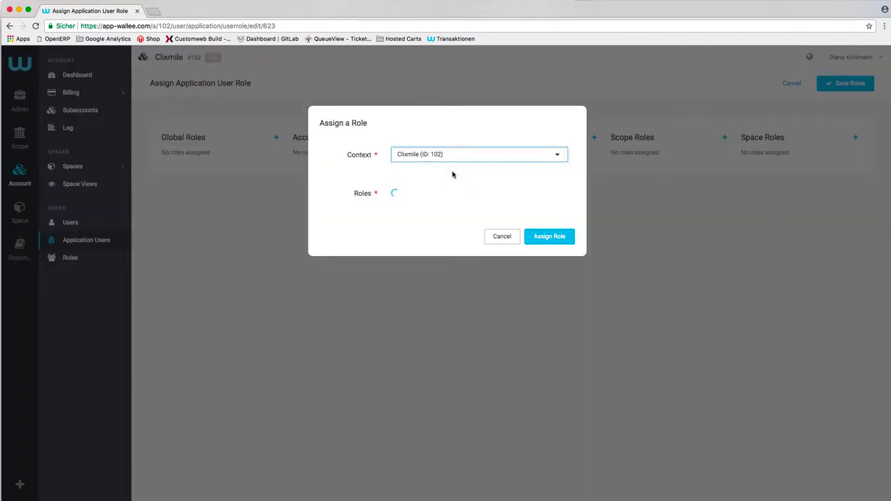
click(444, 191)
click(446, 207)
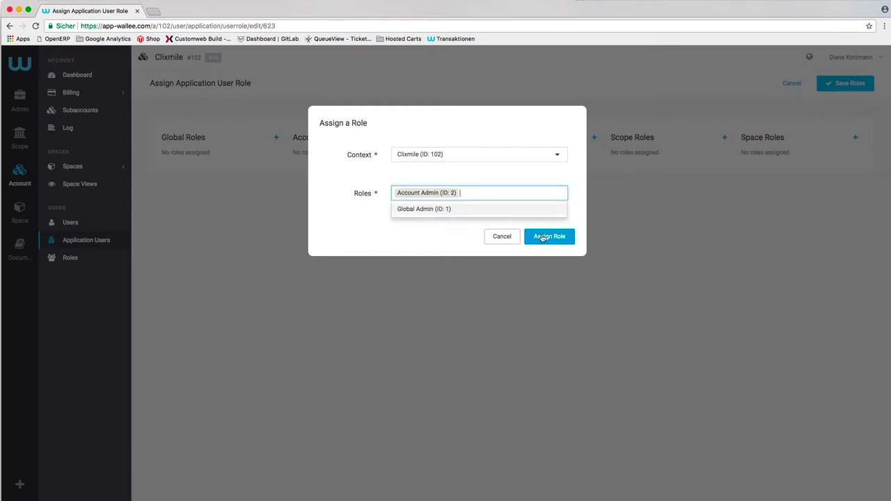
click(542, 237)
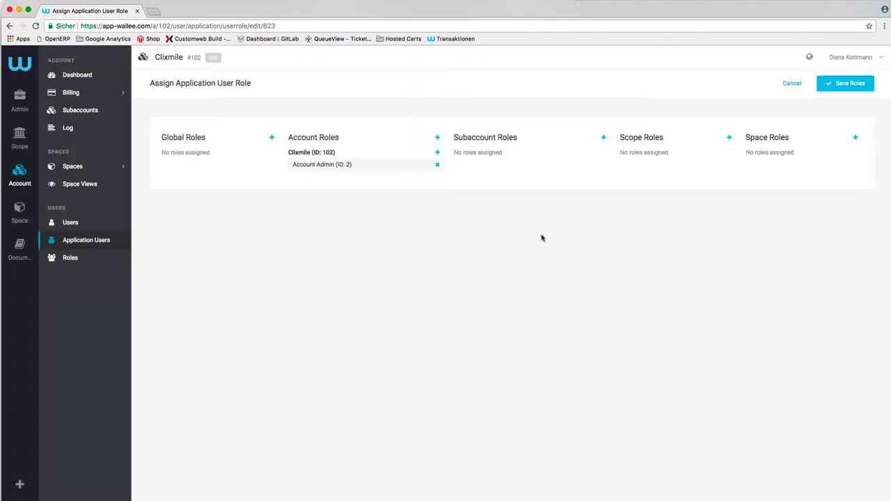
click(825, 88)
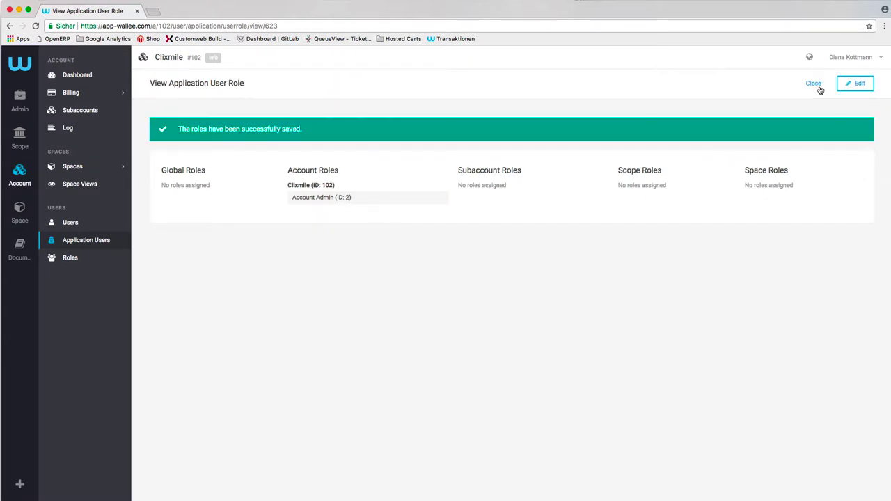
click(816, 84)
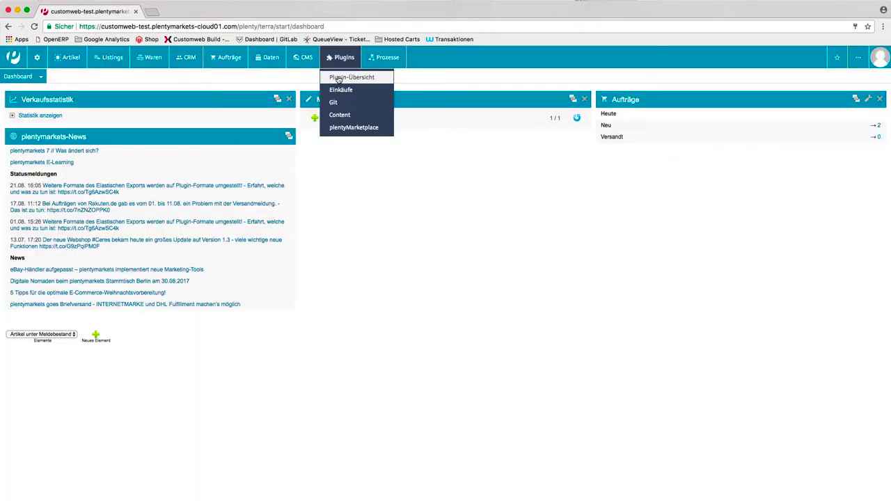
- Enter API user ID 623, the copied user key and Space Id 102 in the wallee plugin configuration
click(338, 78)
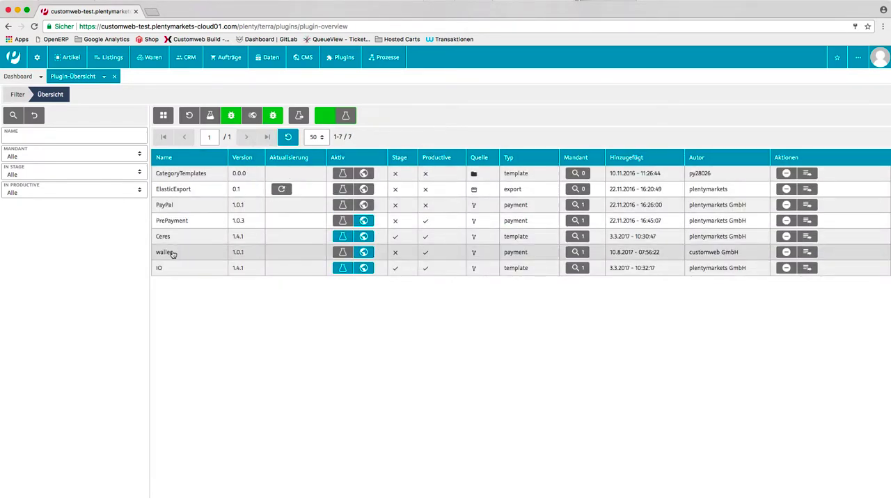
click(172, 254)
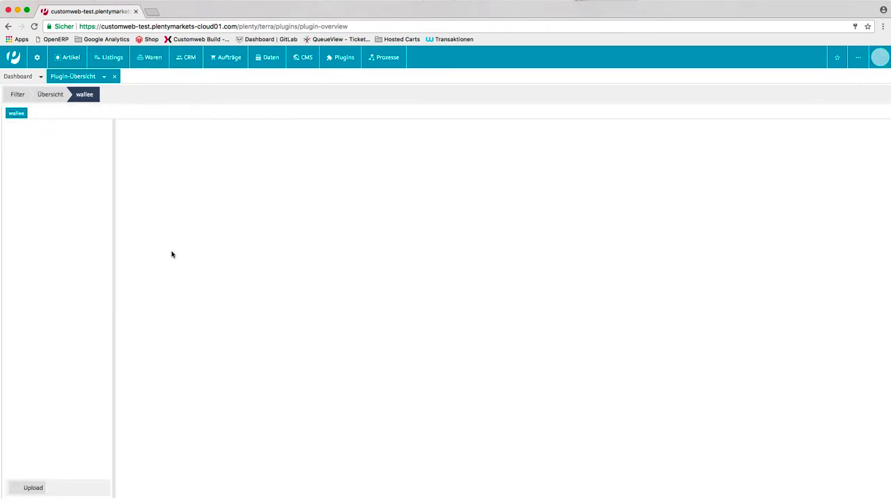
click(43, 171)
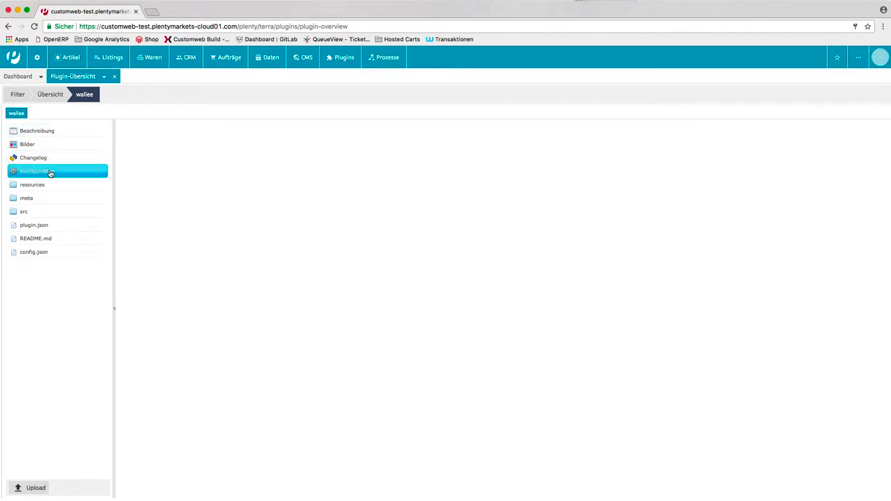
text(623)
key(Tab)
key(ctrl+v)
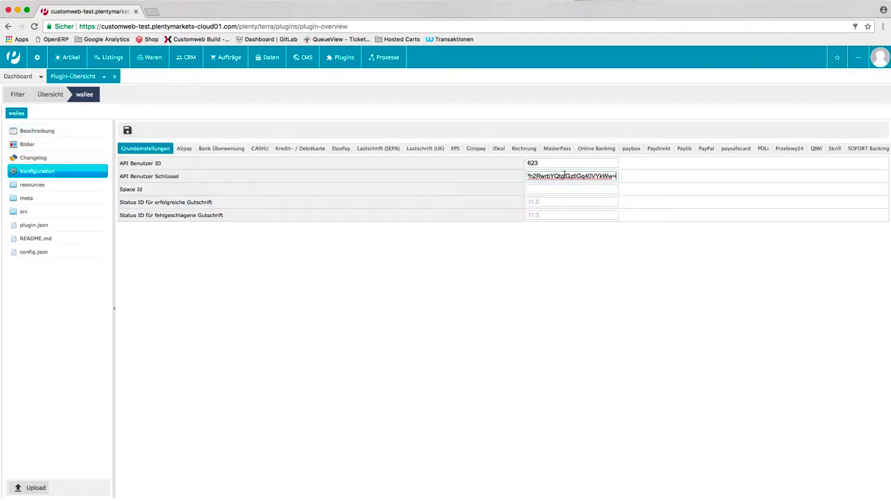
text(102)
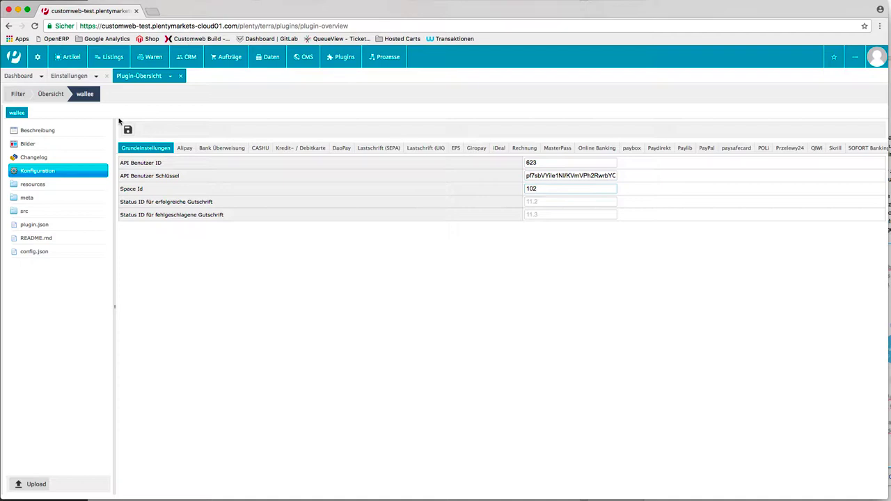
click(185, 148)
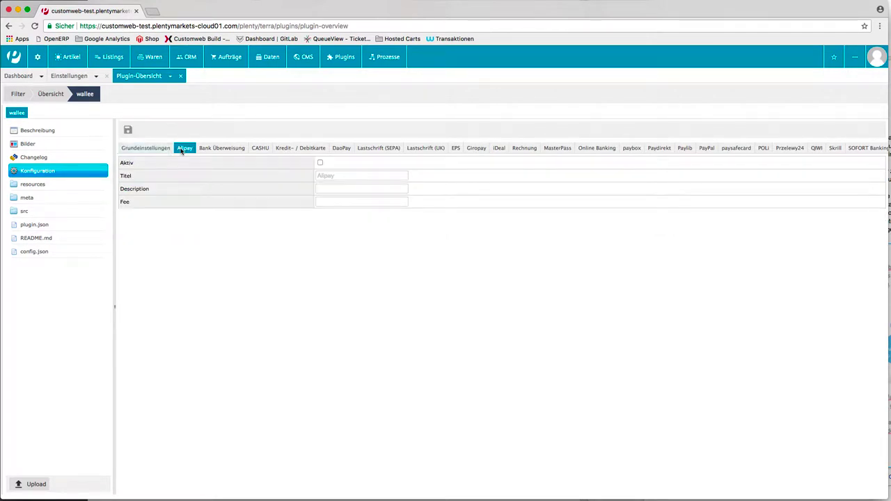
- Enable Alipay, then create an Ingenico processor configuration named 'Test' in wallee
click(321, 164)
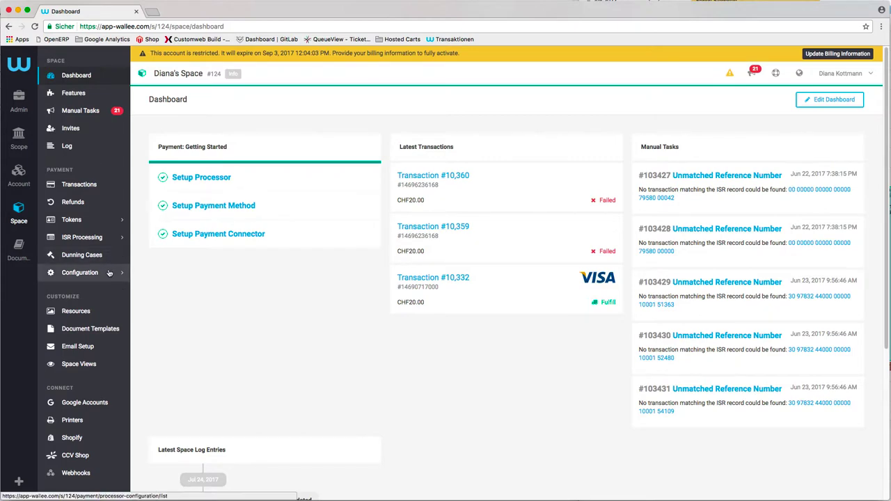
click(109, 273)
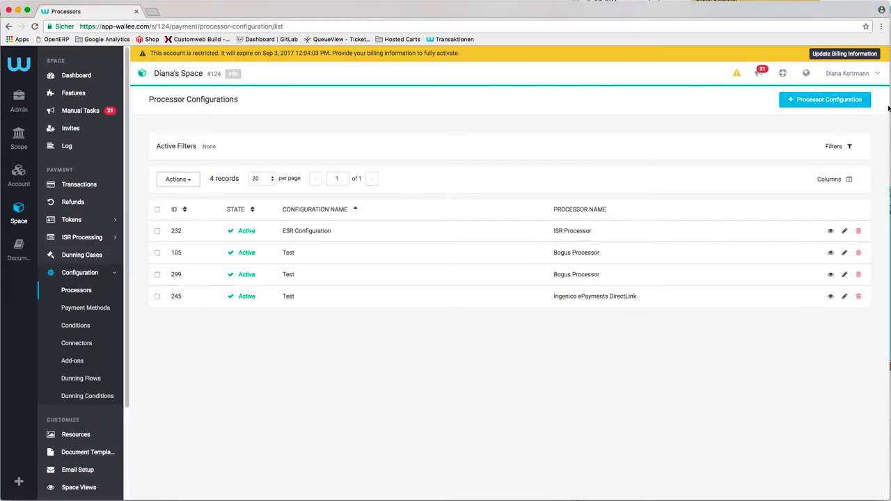
click(798, 99)
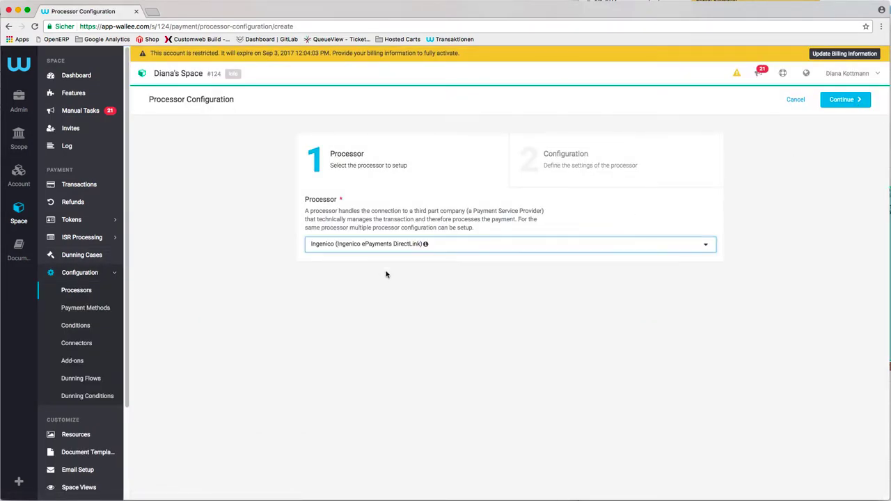
click(841, 103)
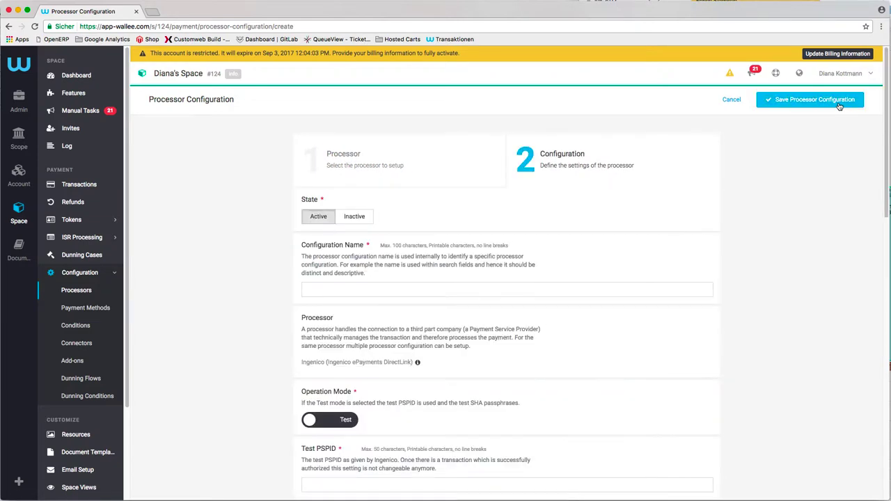
click(557, 286)
text(Test)
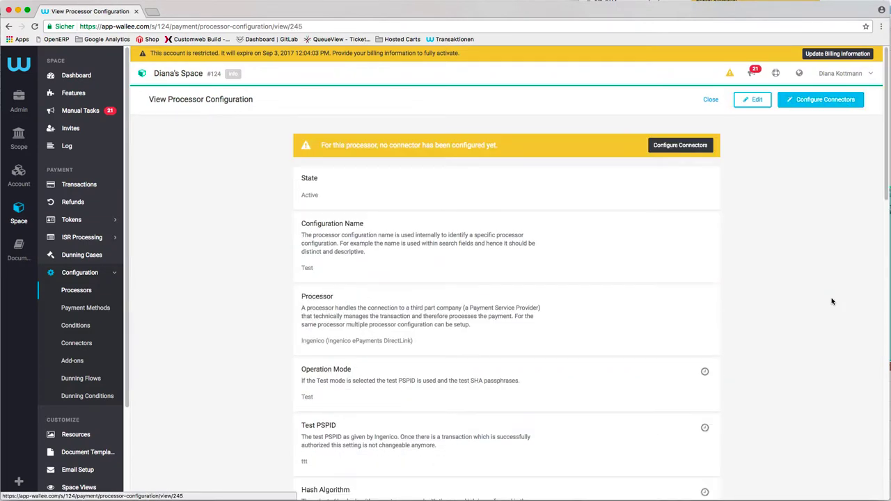
- Activate the American Express and MasterCard payment connectors for the Test processor
click(825, 100)
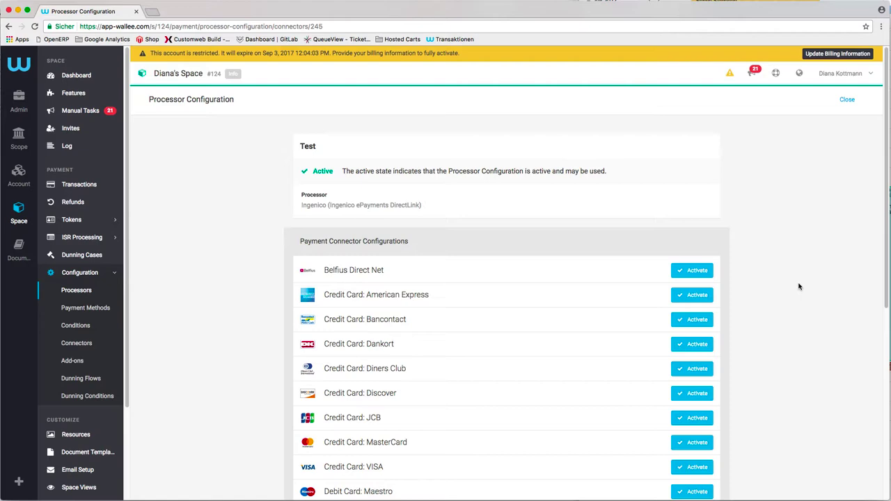
scroll(799, 286, down, 2)
click(696, 239)
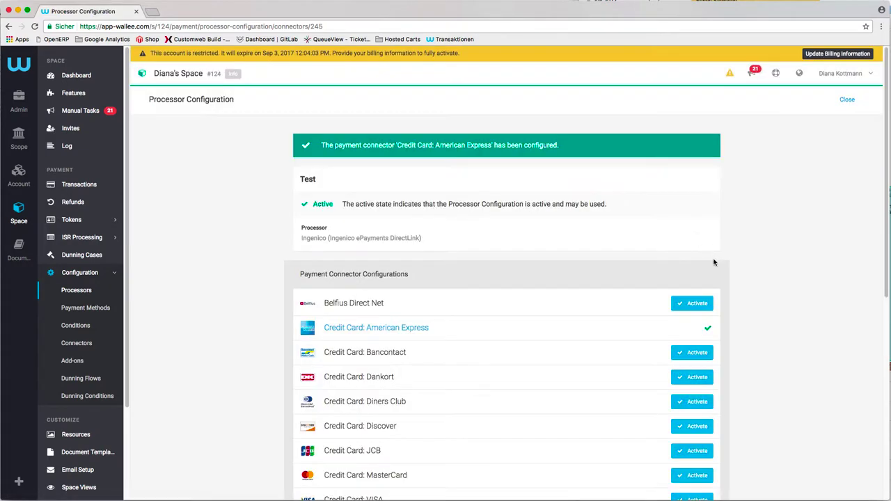
scroll(762, 344, down, 3)
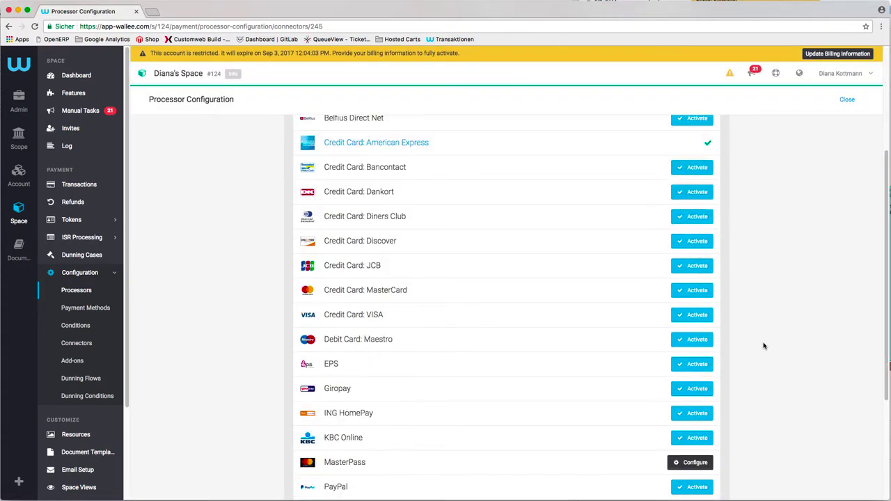
click(689, 293)
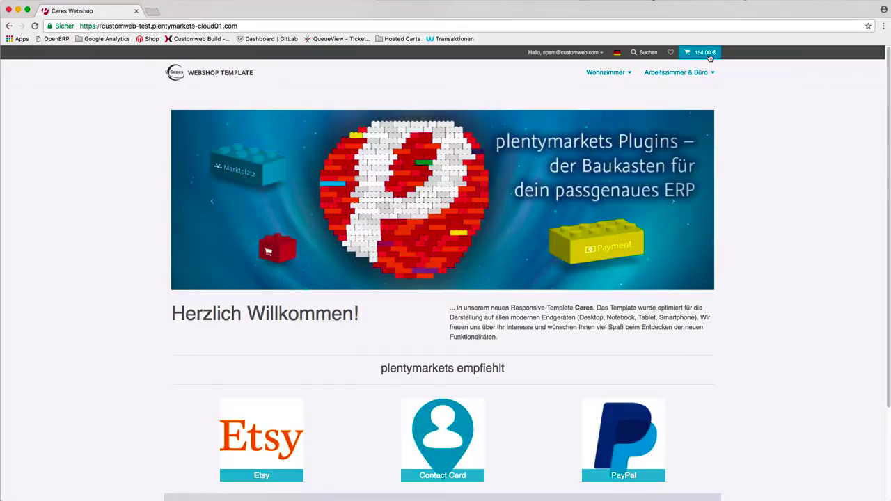
- Check out the cart, accept the terms, and pay 158,99 € with the Mastercard test data
click(702, 53)
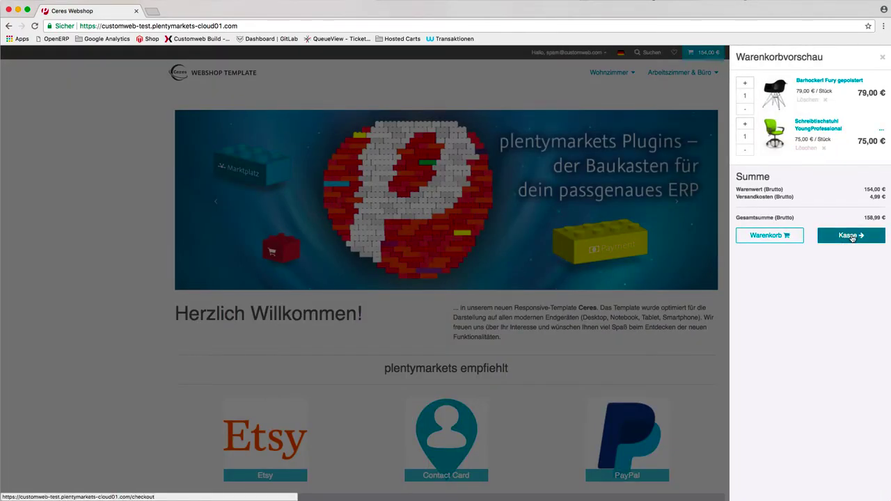
click(853, 239)
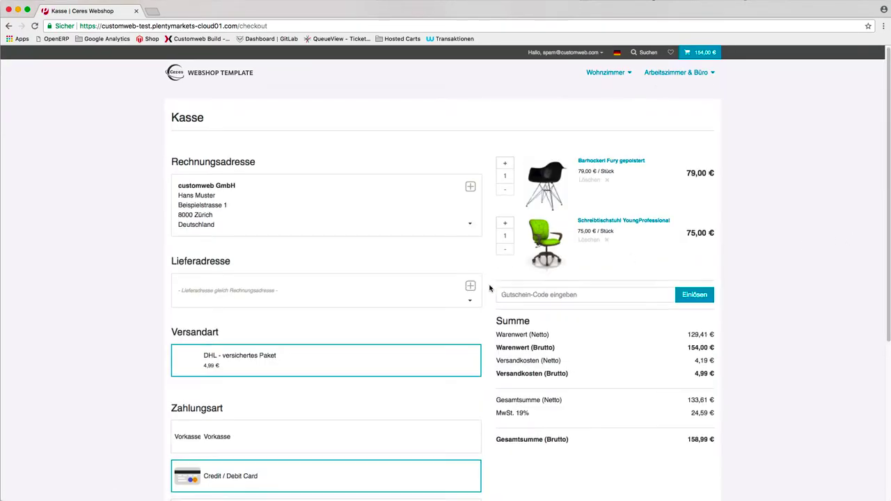
scroll(491, 265, down, 5)
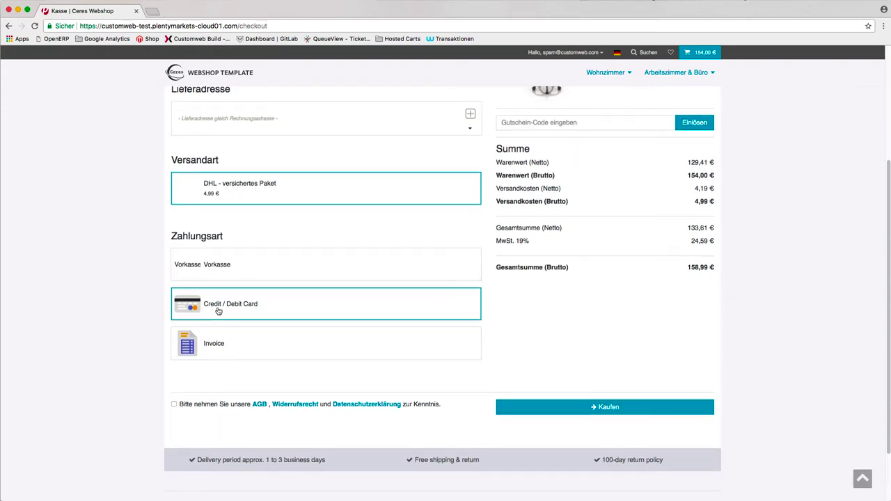
click(174, 404)
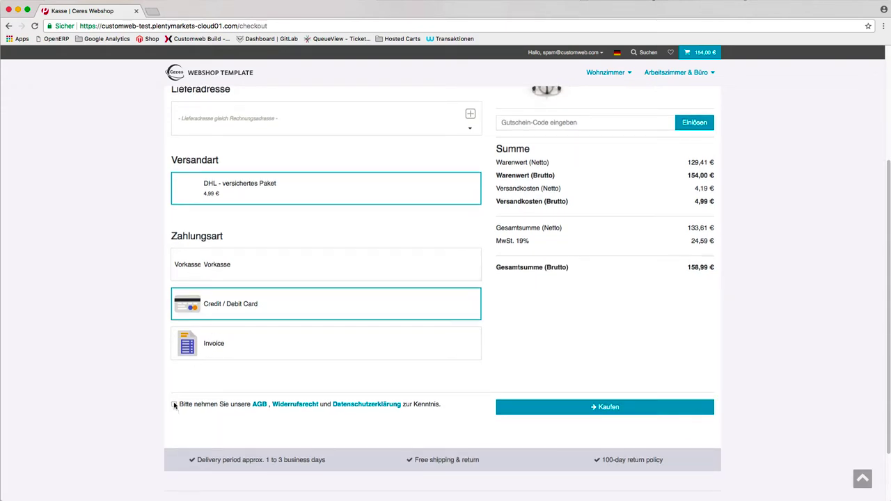
click(659, 412)
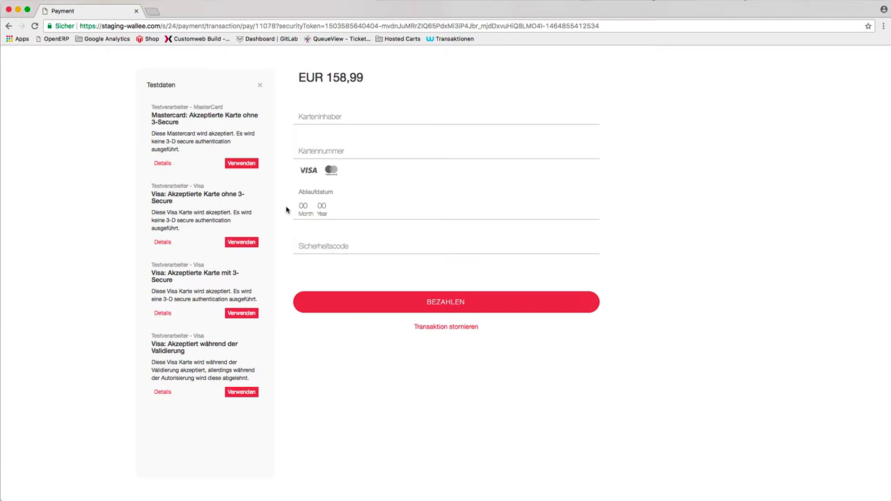
click(249, 165)
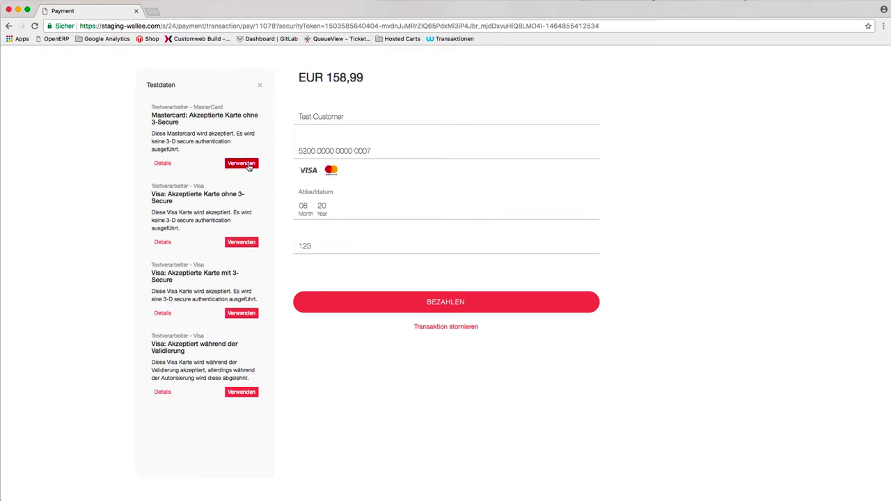
click(445, 304)
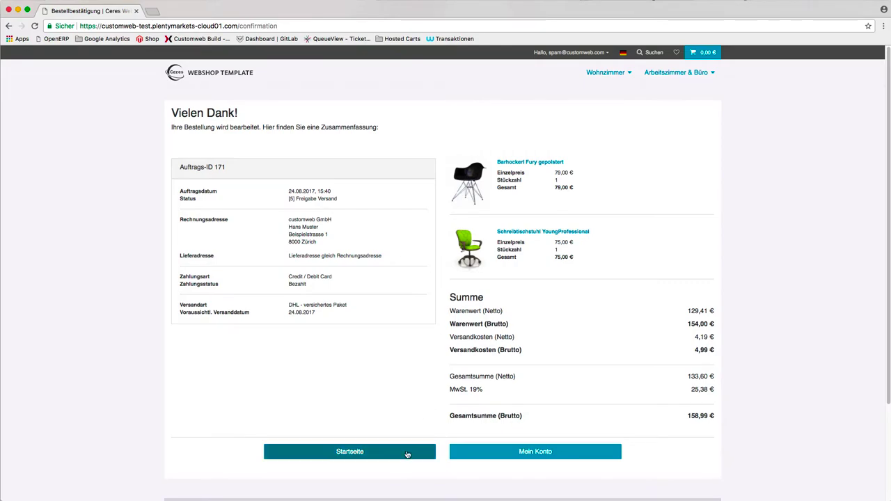
- Return from the order 171 confirmation to the shop start page
click(408, 453)
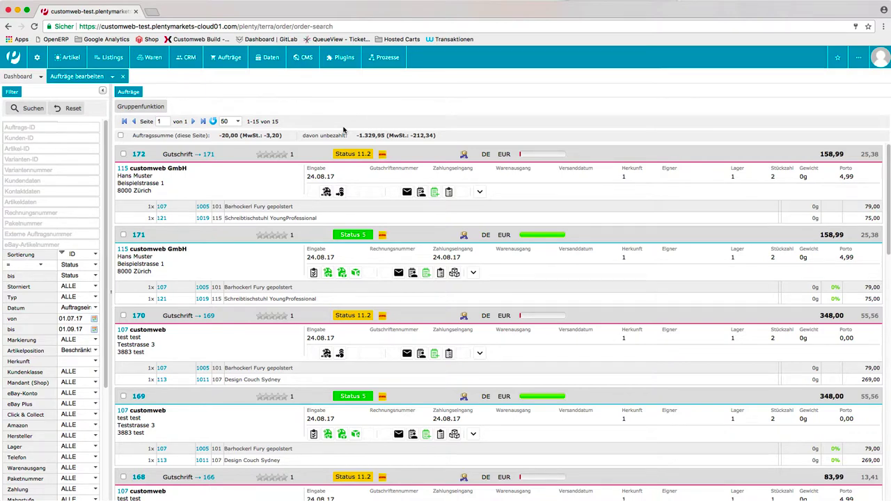
- Inspect the '1 refund' status-change event action under Settings > Aufträge > Ereignisaktionen
click(40, 57)
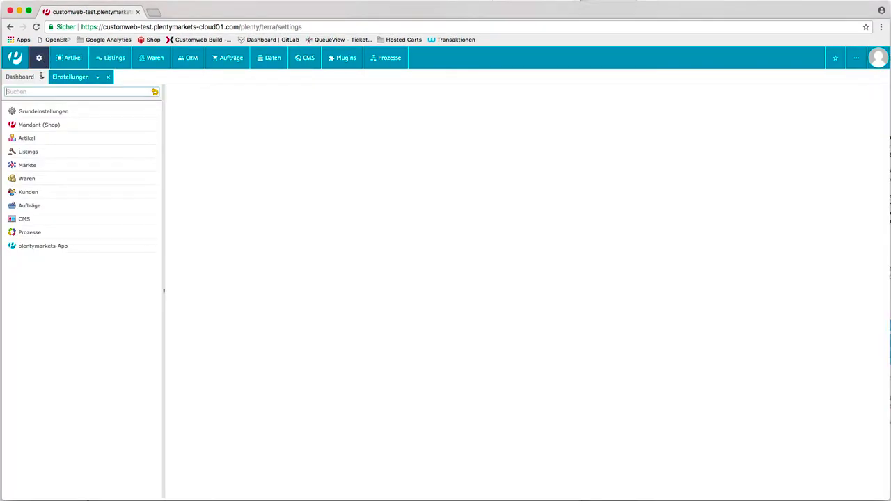
click(42, 206)
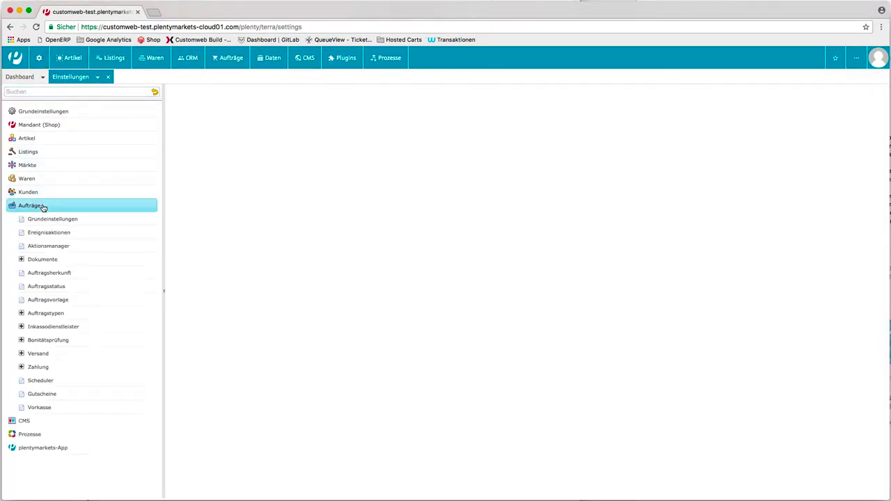
click(62, 237)
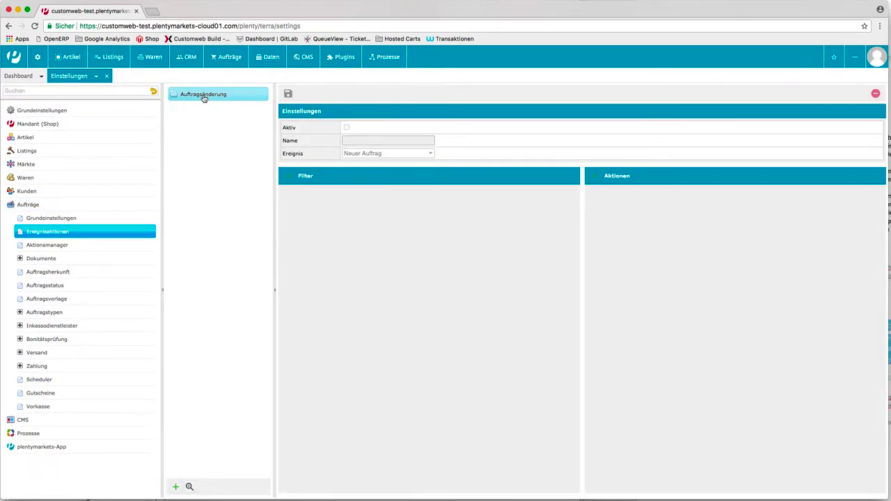
click(203, 94)
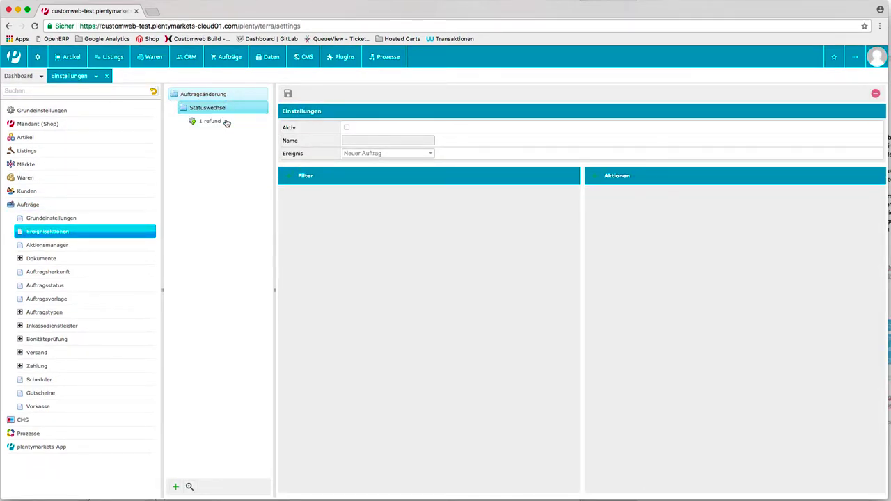
click(223, 124)
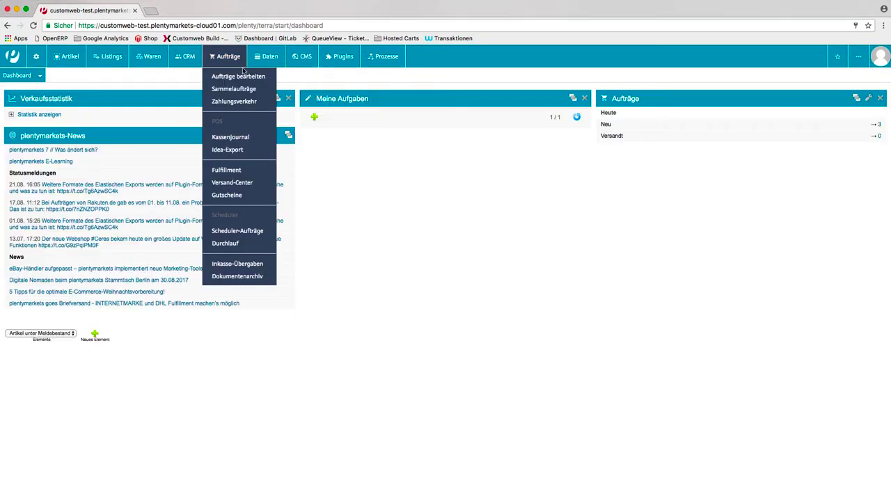
- Create credit note 172 for order 171
click(240, 76)
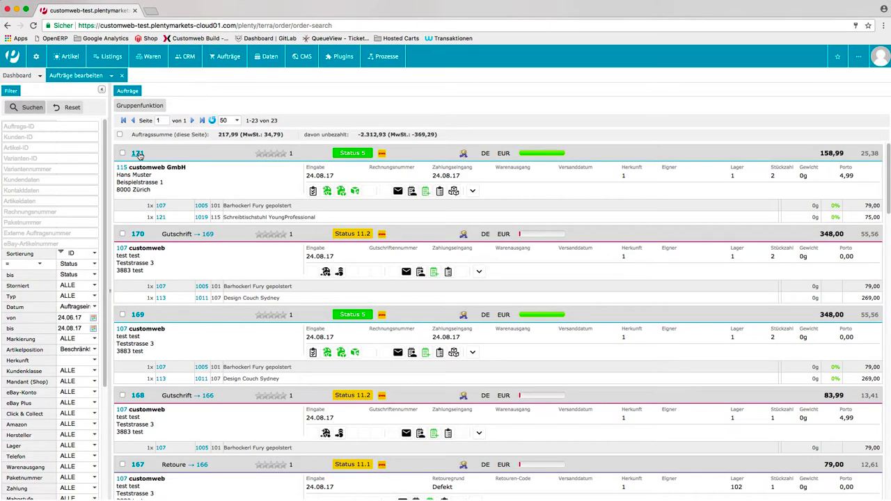
click(139, 154)
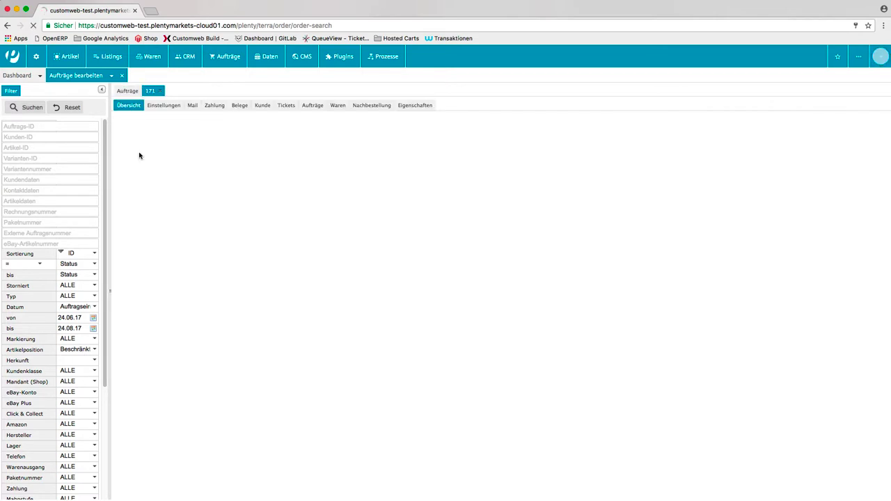
click(256, 228)
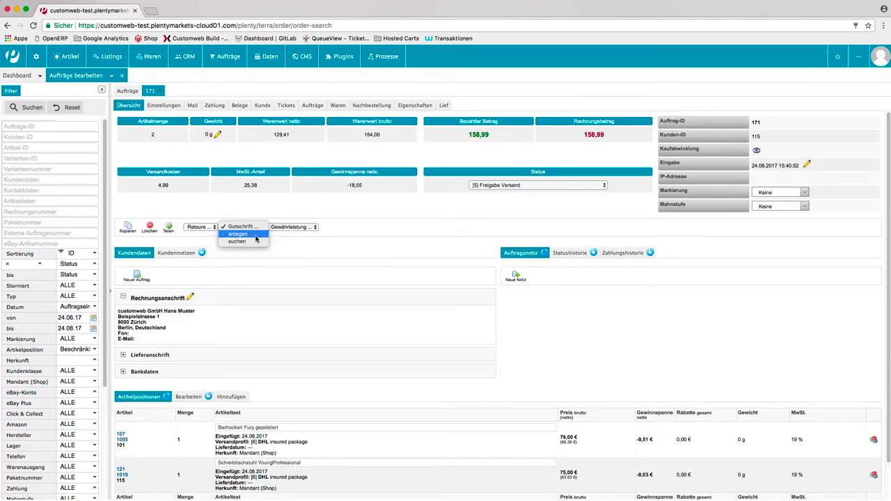
click(255, 235)
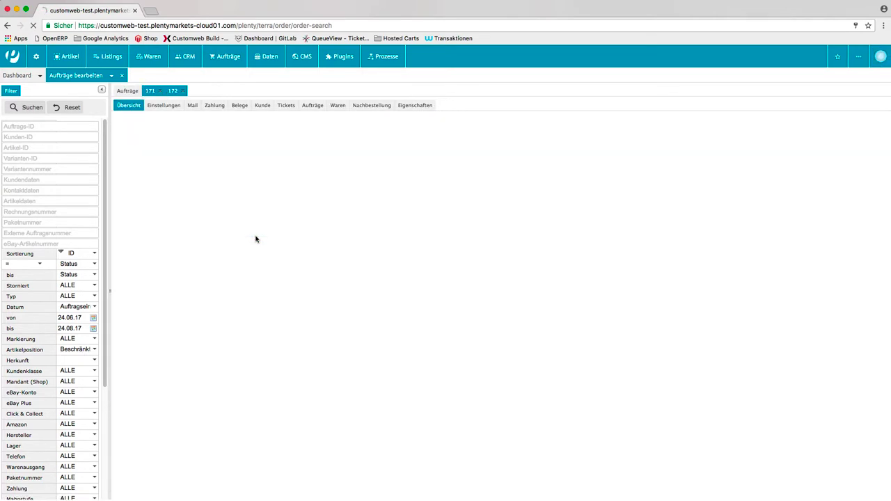
- Mark credit note 172 as paid out with status [11.1] Gutschrift ausgezahlt
click(501, 178)
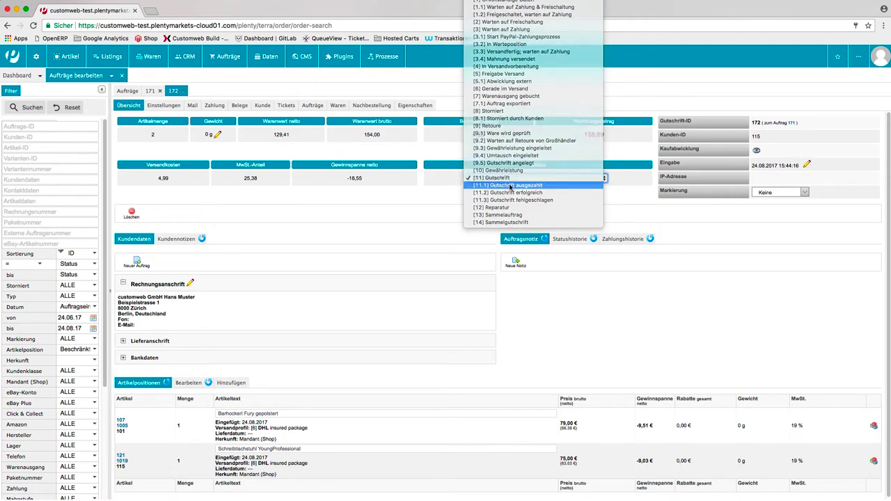
click(510, 185)
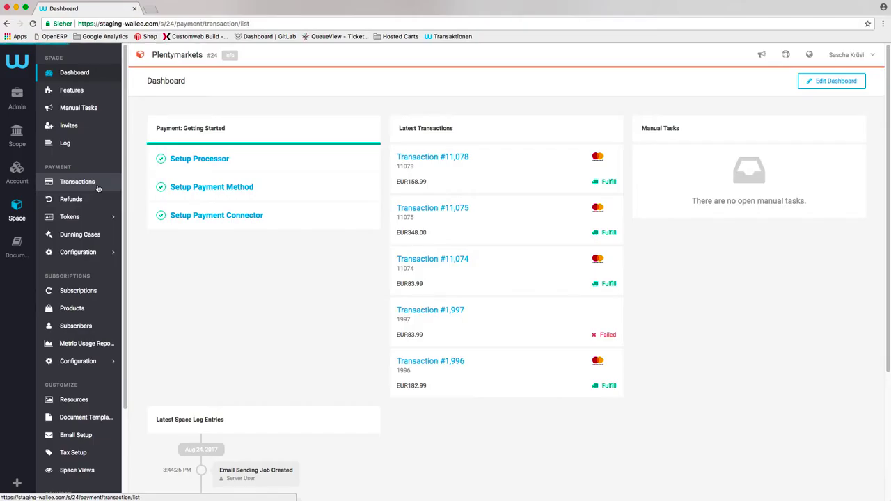
click(73, 182)
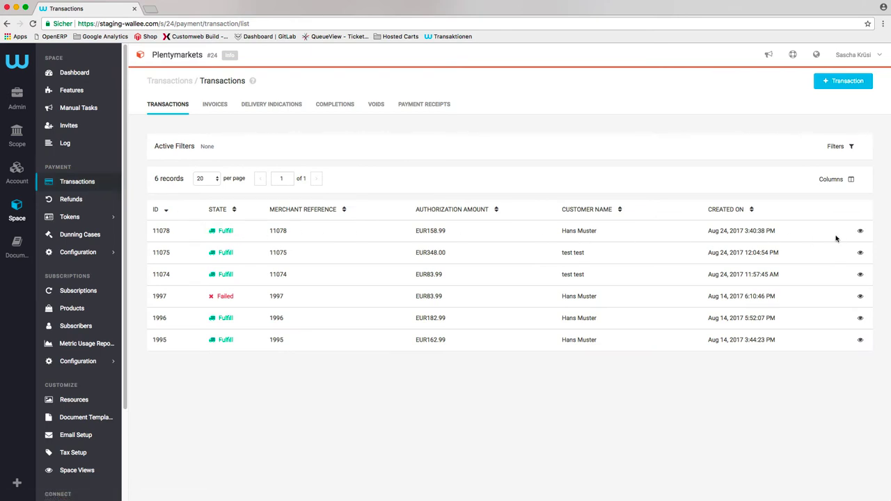
- Confirm transaction 11078 shows refund 24 of EUR158.99 succeeded, created by Plentymarkets
click(860, 232)
scroll(821, 278, down, 2)
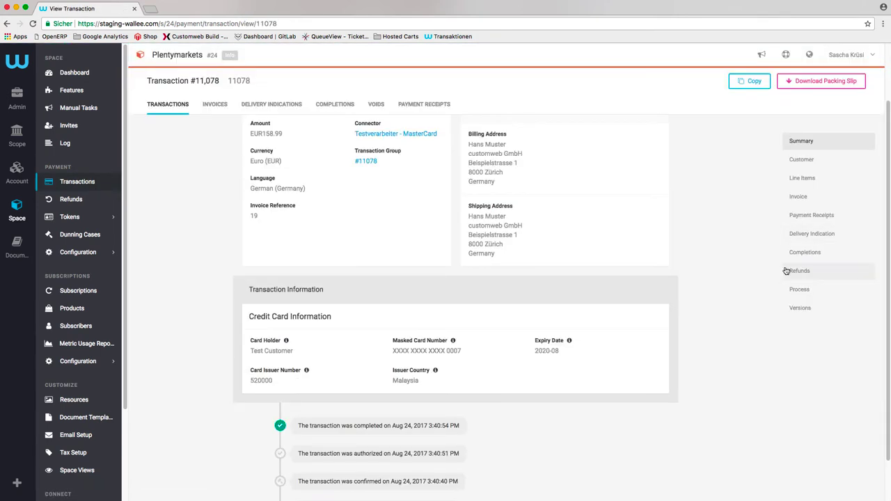
click(793, 270)
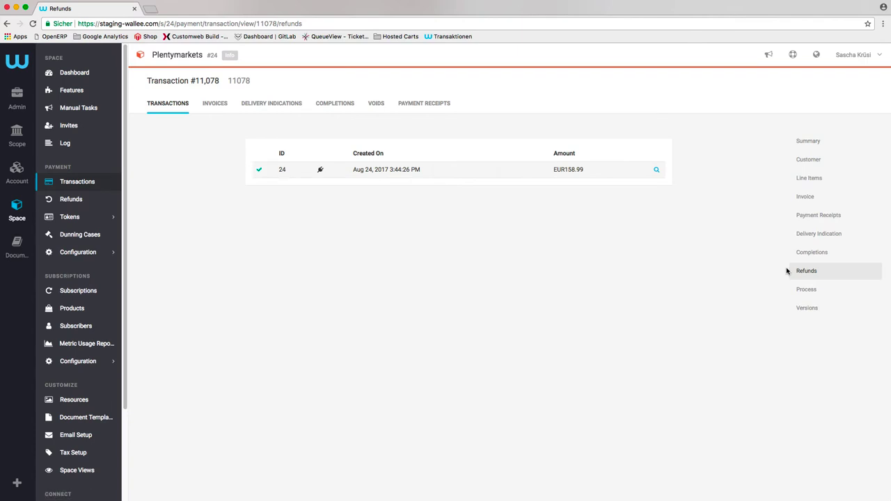
click(657, 171)
scroll(649, 209, down, 3)
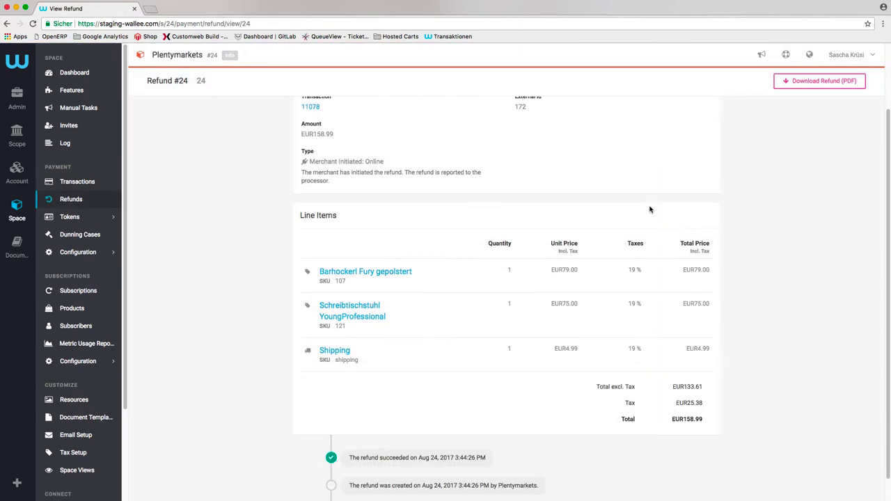
scroll(650, 209, down, 1)
key(alt+Left)
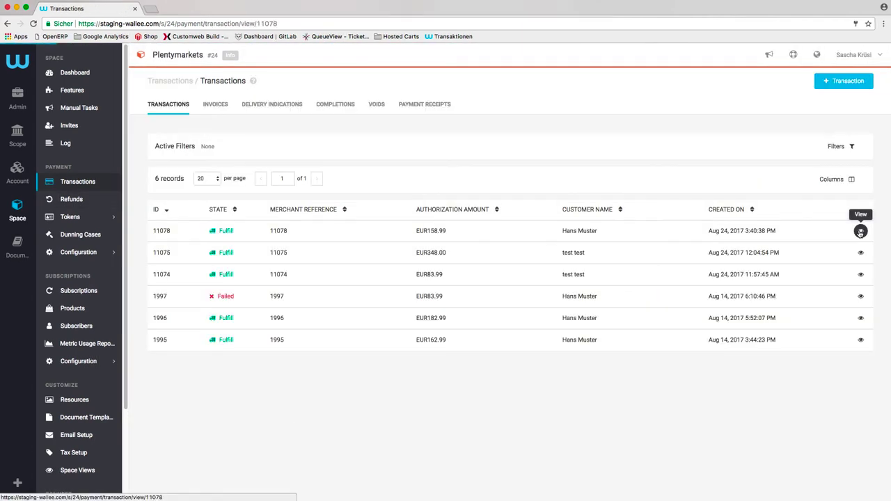
- Open invoice #1,330, the latest invoice for transaction 11078
click(860, 232)
scroll(688, 335, down, 3)
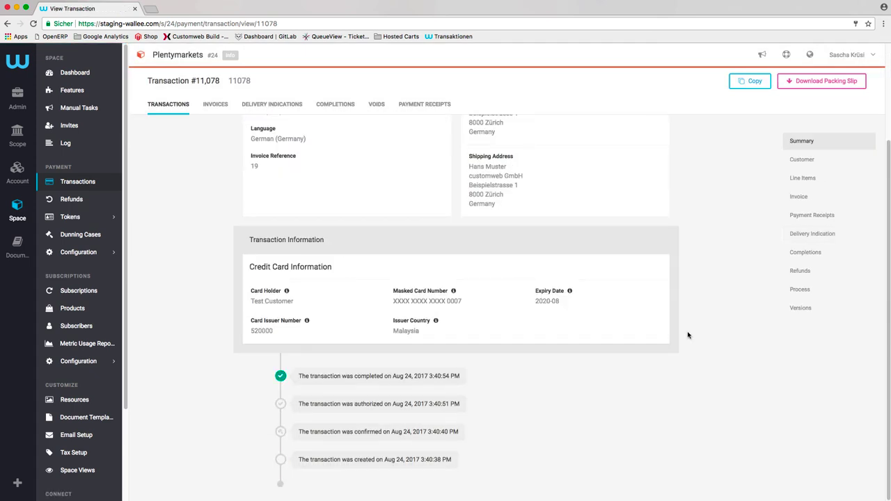
scroll(687, 335, up, 3)
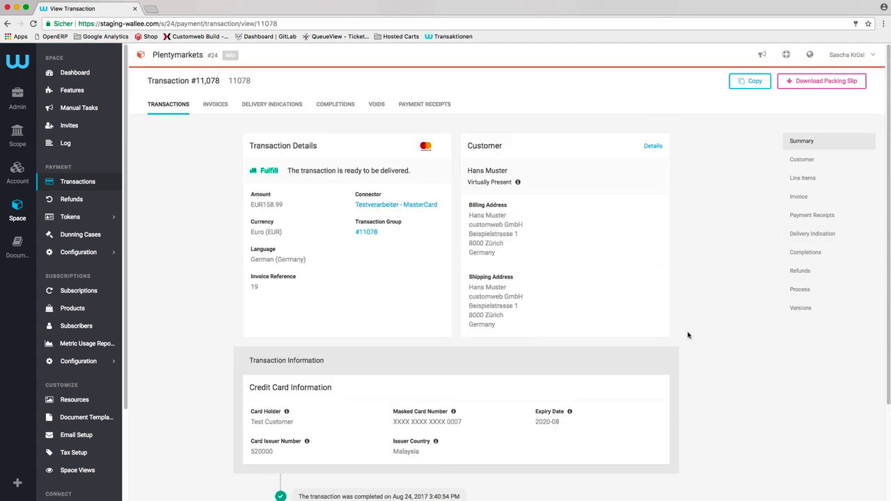
click(806, 202)
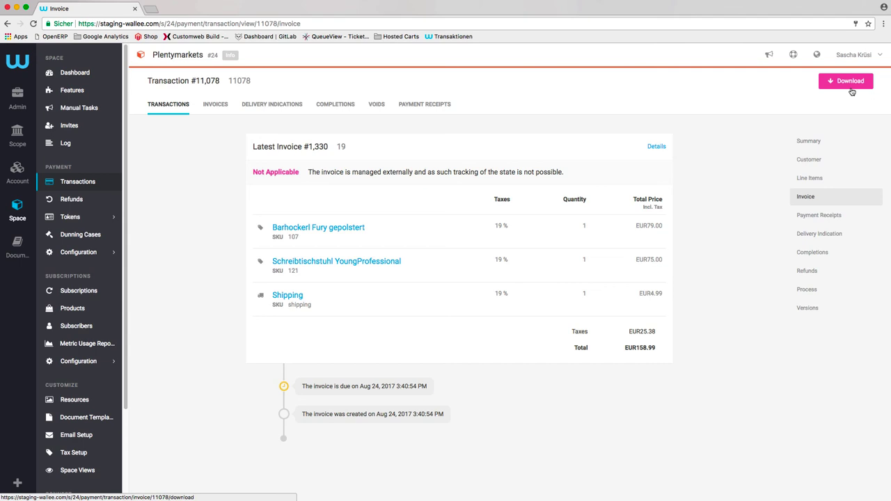